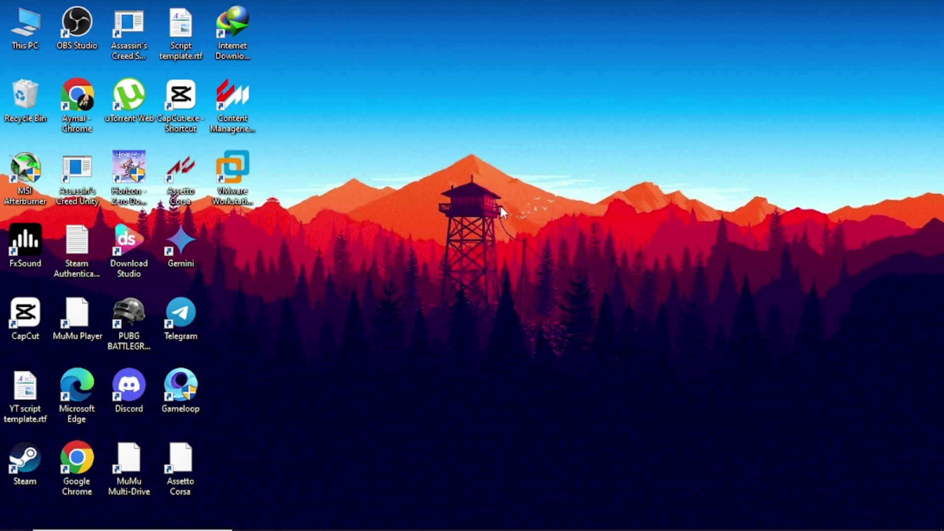
Return to the CPU-Z Validator page for the Intel Core i5 4590 and scroll to its Processor table.
{"action": "key", "text": "alt+Tab"}
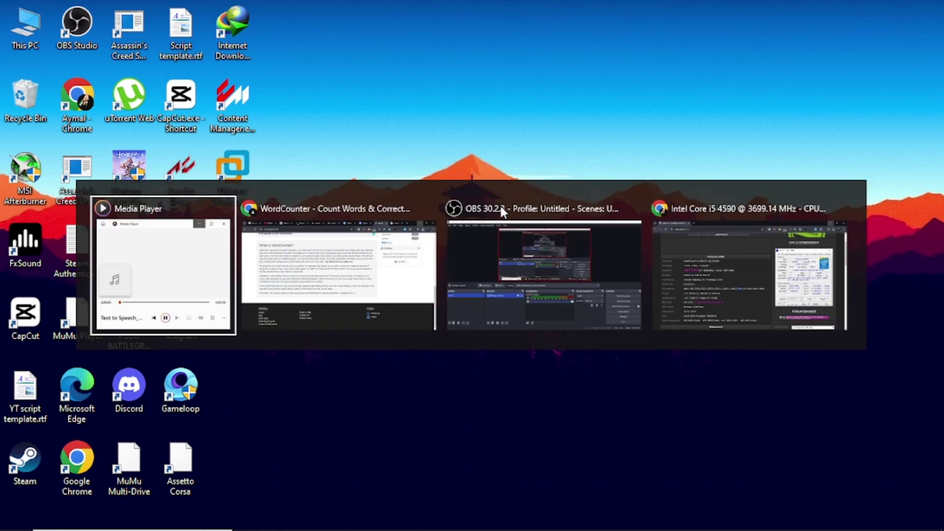
{"action": "key", "text": "alt+Tab"}
{"action": "key", "text": "alt+Tab"}
{"action": "key", "text": "alt+Tab"}
{"action": "scroll", "coordinate": [499, 213], "scroll_direction": "up", "scroll_amount": 3}
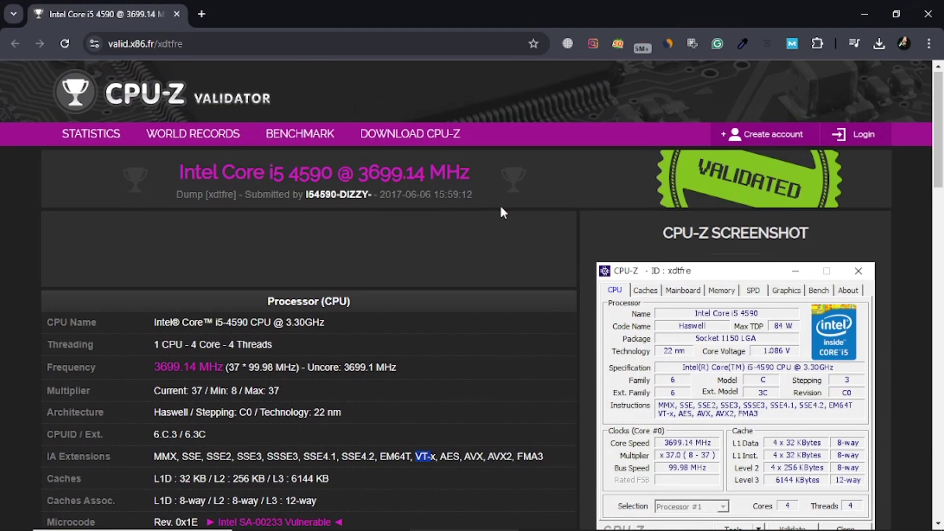
{"action": "scroll", "coordinate": [250, 201], "scroll_direction": "down", "scroll_amount": 4}
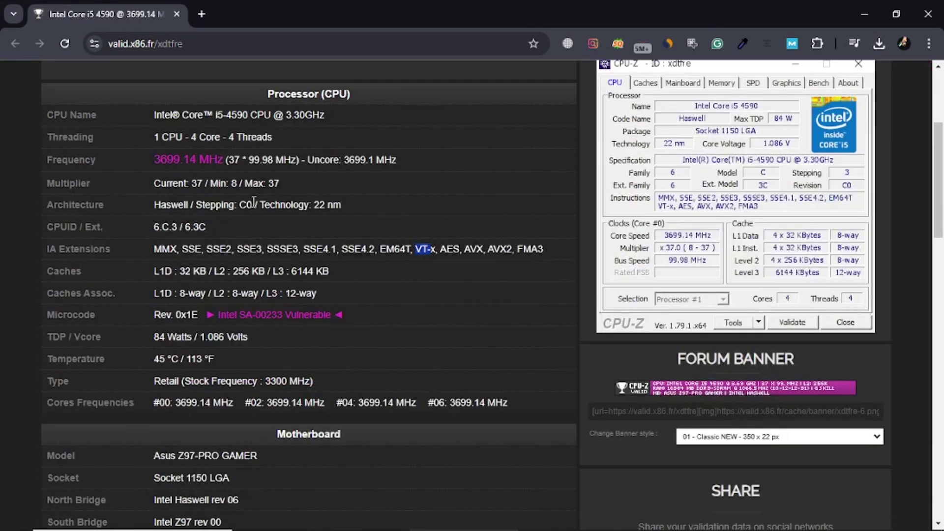
{"action": "left_click", "coordinate": [278, 204]}
{"action": "scroll", "coordinate": [246, 190], "scroll_direction": "up", "scroll_amount": 1}
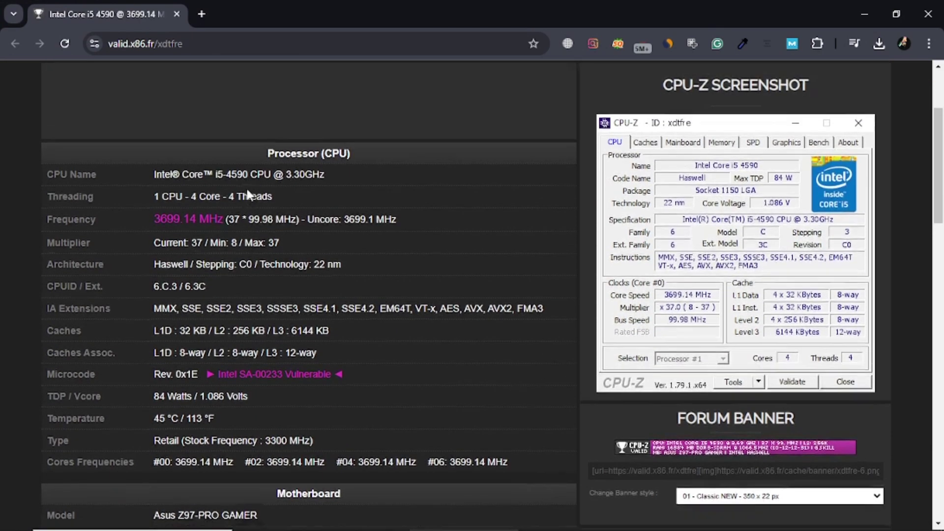
{"action": "scroll", "coordinate": [248, 192], "scroll_direction": "down", "scroll_amount": 2}
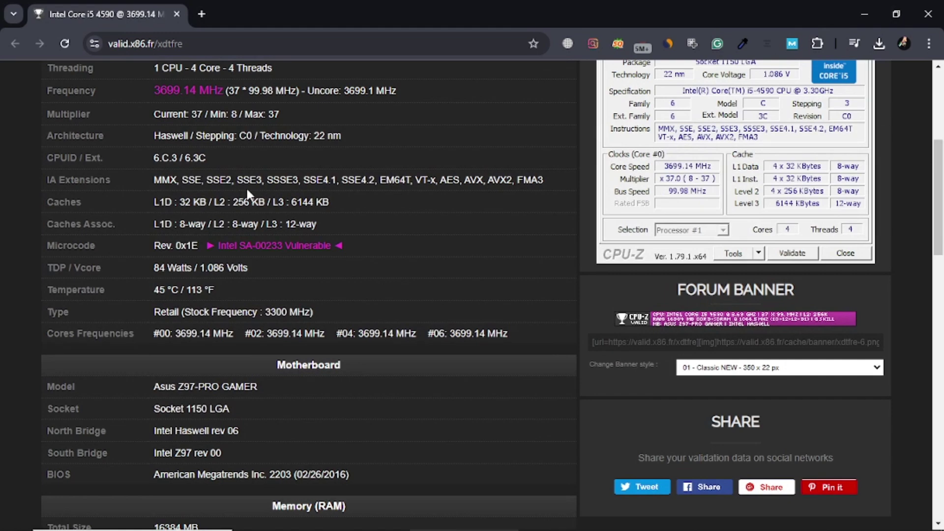
{"action": "scroll", "coordinate": [248, 190], "scroll_direction": "up", "scroll_amount": 5}
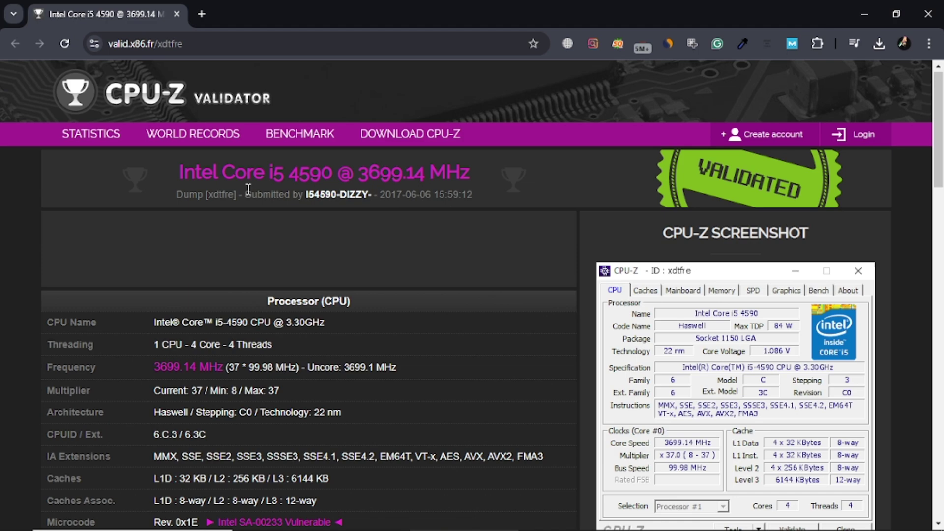
{"action": "scroll", "coordinate": [248, 189], "scroll_direction": "down", "scroll_amount": 1}
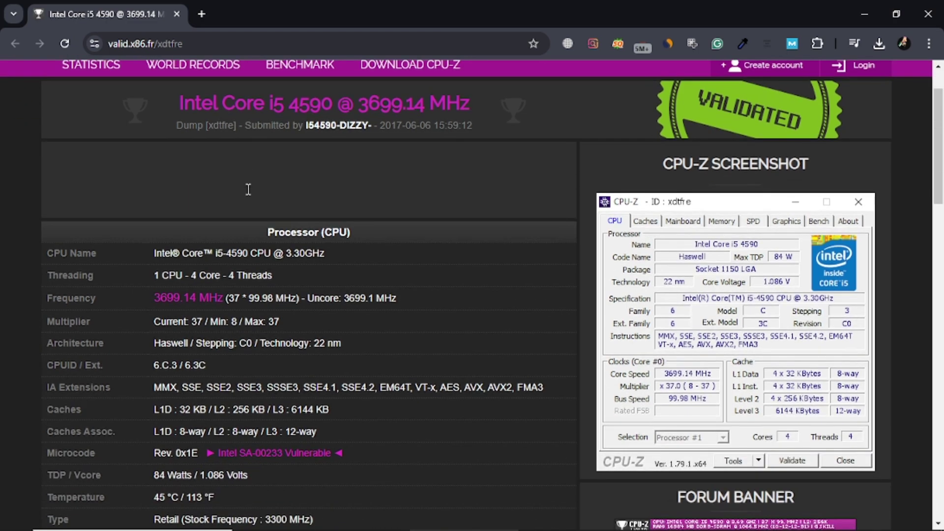
{"action": "scroll", "coordinate": [249, 189], "scroll_direction": "down", "scroll_amount": 2}
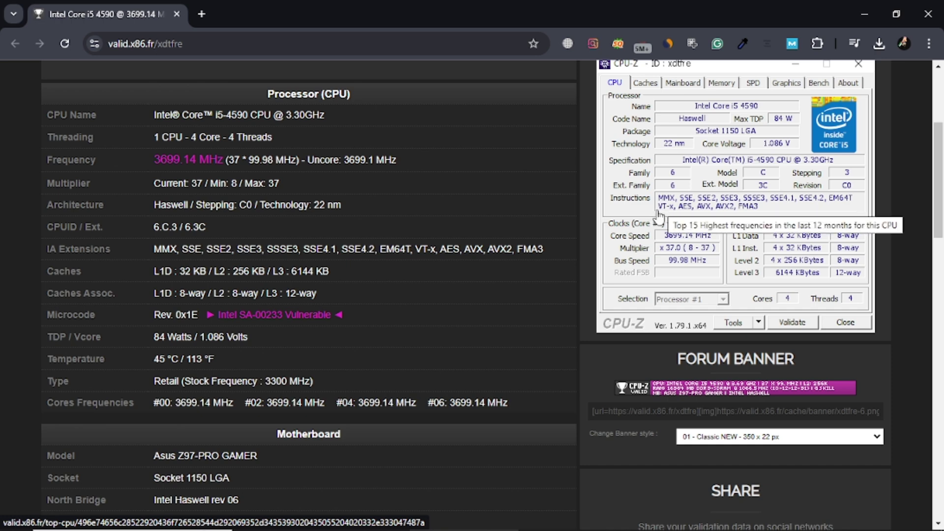
Highlight VT-x in the processor's IA Extensions row.
{"action": "left_click_drag", "start_coordinate": [412, 248], "coordinate": [429, 249]}
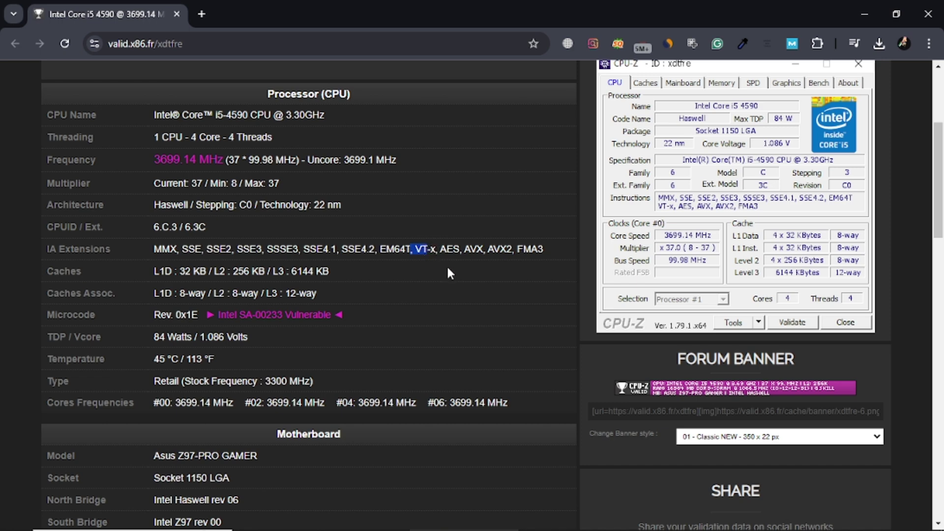
{"action": "left_click", "coordinate": [425, 248]}
{"action": "left_click_drag", "start_coordinate": [415, 249], "coordinate": [434, 252]}
Minimize the browser and open Control Panel through Windows search.
{"action": "left_click", "coordinate": [856, 11]}
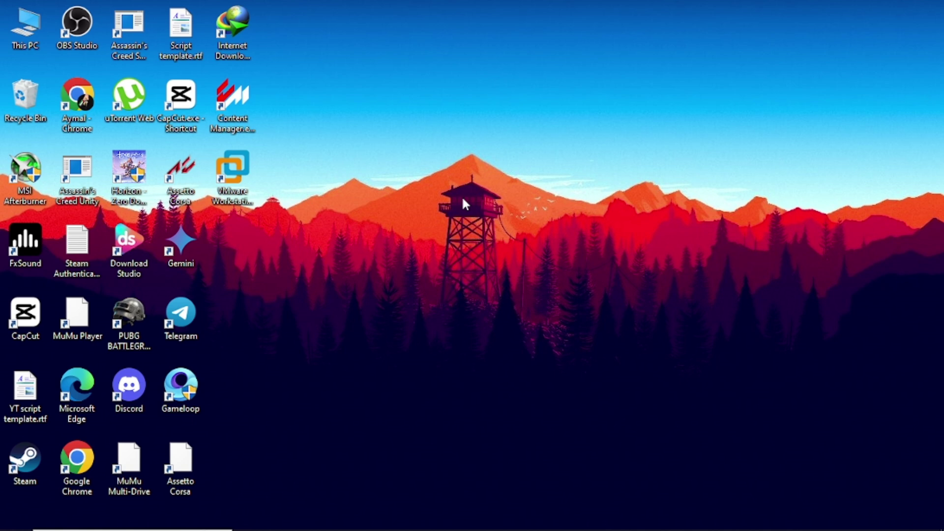
{"action": "left_click", "coordinate": [122, 517]}
{"action": "type", "text": "c"}
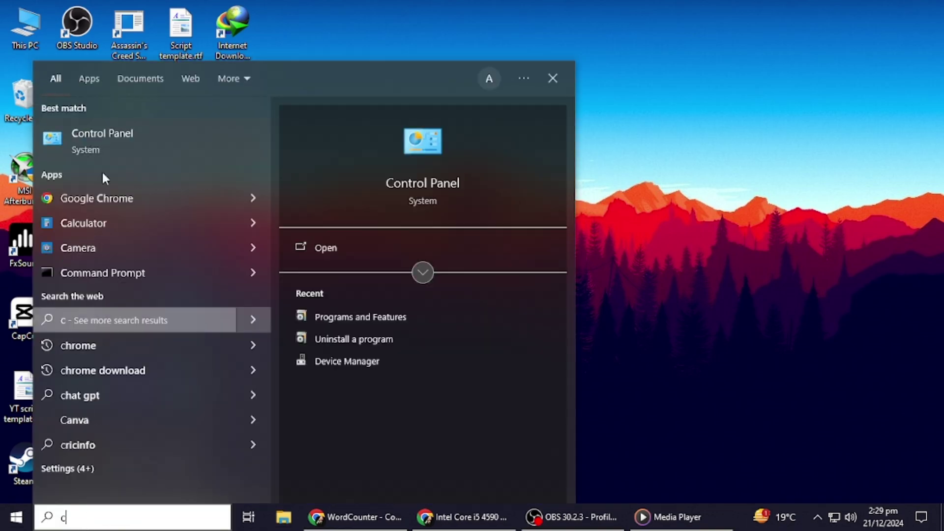
{"action": "left_click", "coordinate": [87, 134]}
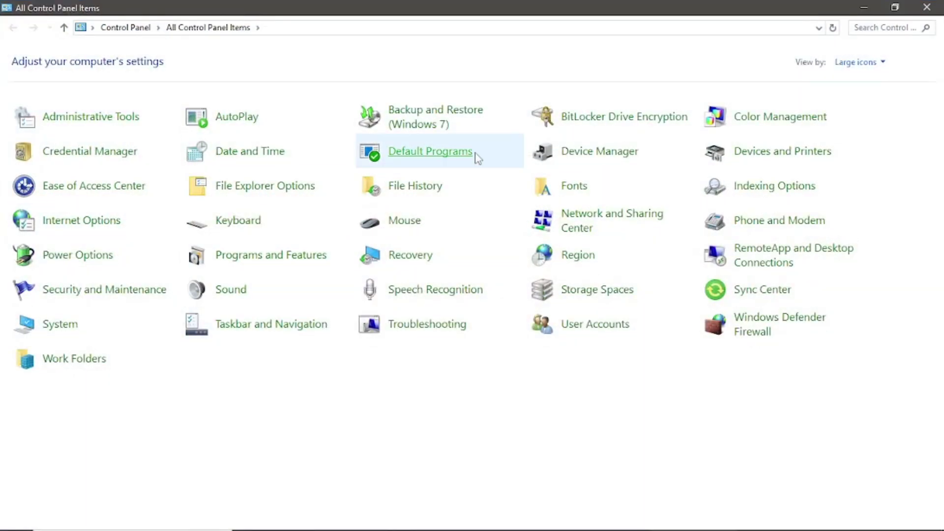
Switch to category view, go to Programs and Features, and ensure Hyper-V is unticked in Windows Features.
{"action": "left_click", "coordinate": [831, 66]}
{"action": "left_click", "coordinate": [865, 79]}
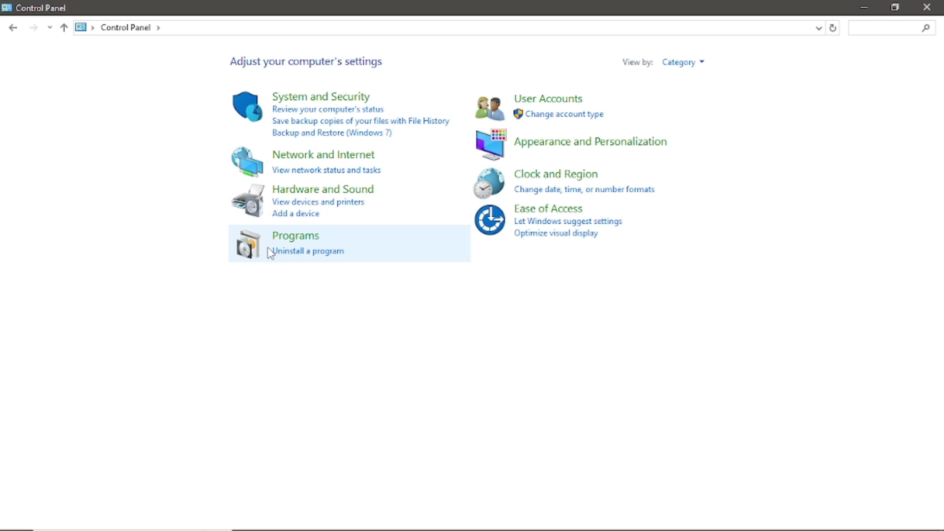
{"action": "left_click", "coordinate": [304, 236]}
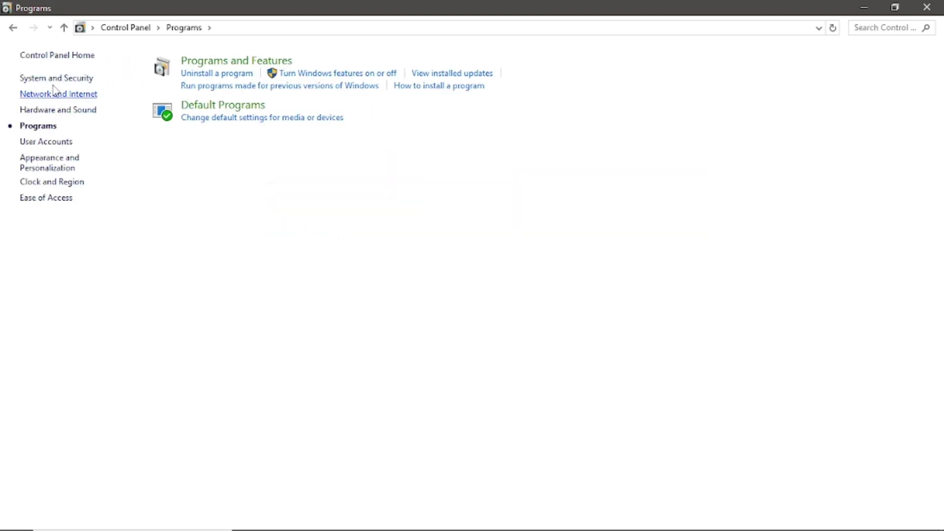
{"action": "left_click", "coordinate": [213, 62]}
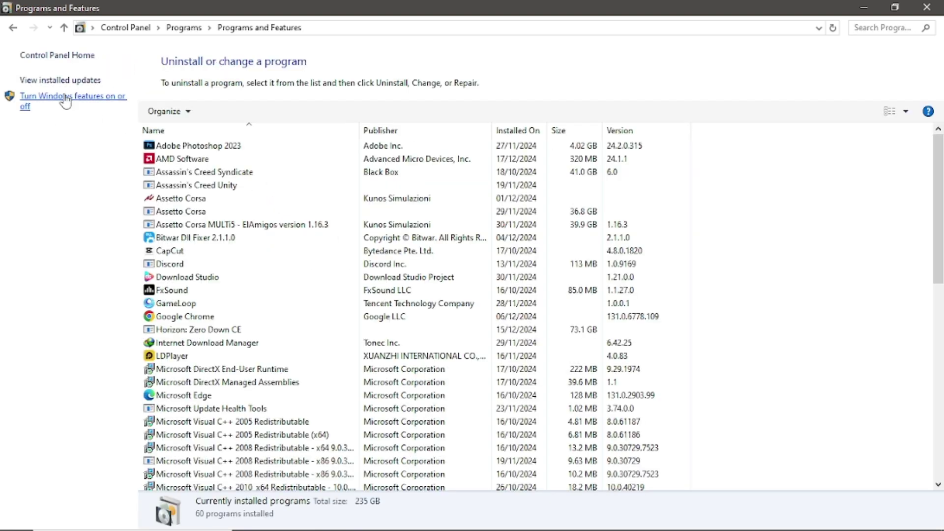
{"action": "left_click", "coordinate": [64, 101]}
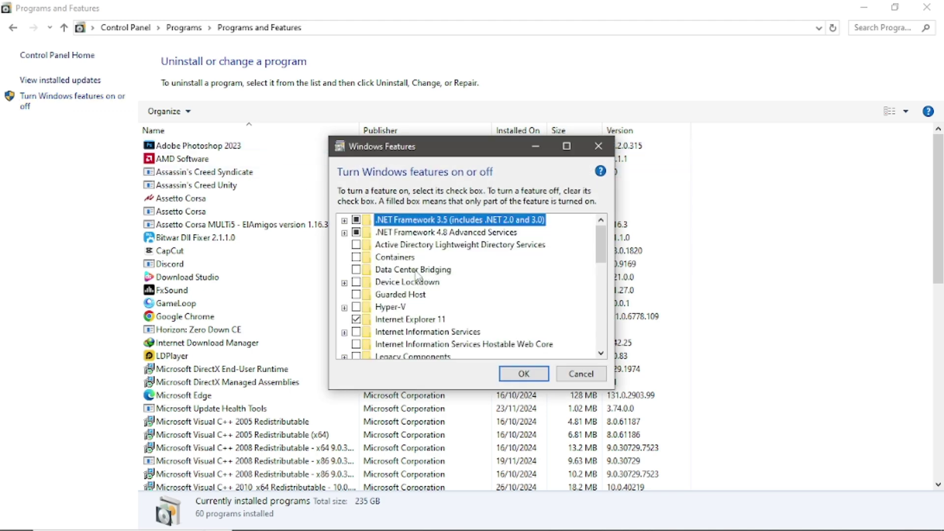
{"action": "left_click", "coordinate": [356, 308]}
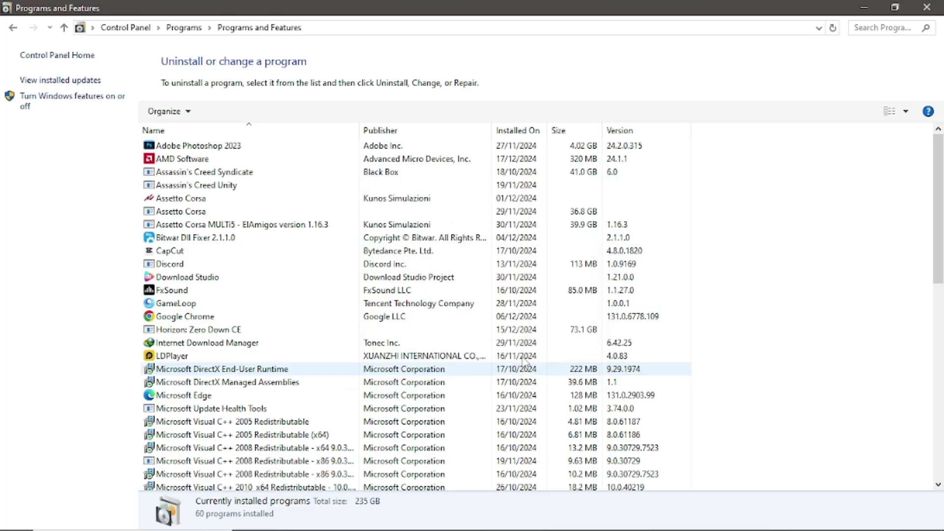
Minimize Control Panel and open the Windows Security overview under Update & Security in Settings.
{"action": "left_click", "coordinate": [858, 11]}
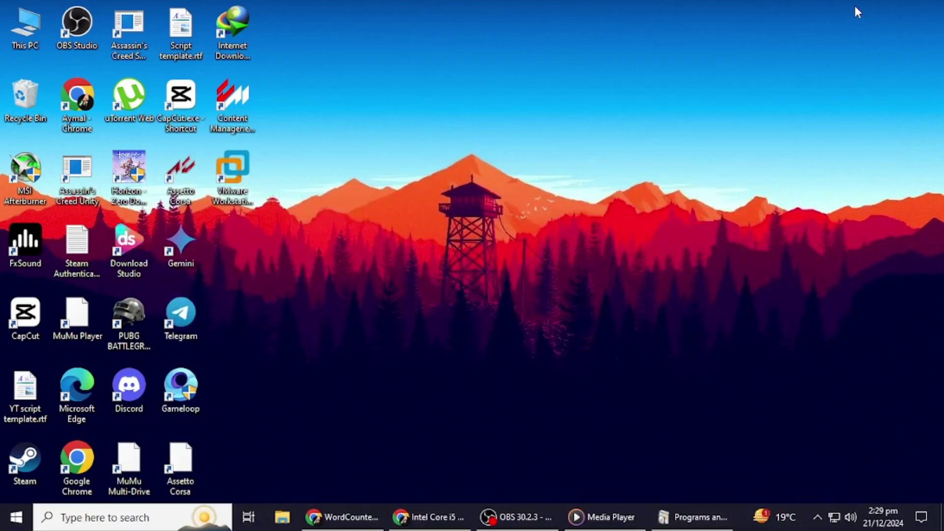
{"action": "left_click", "coordinate": [15, 517]}
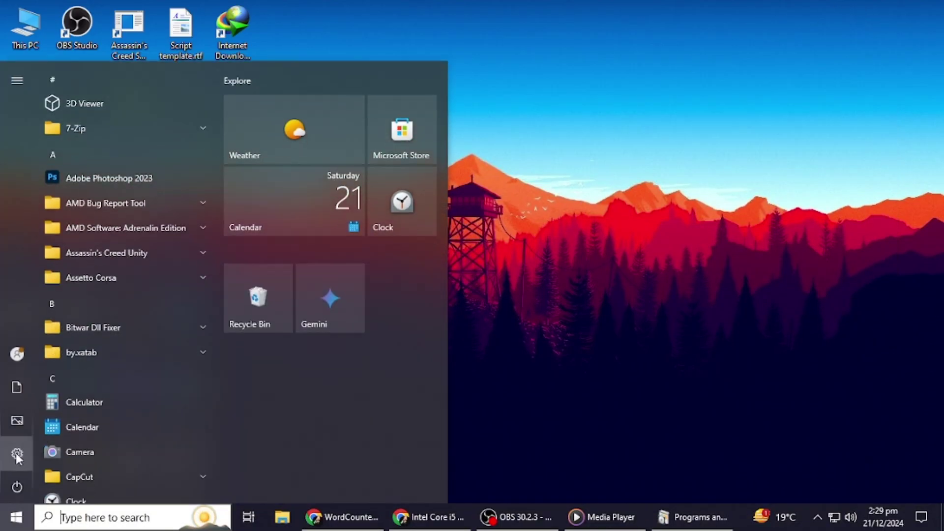
{"action": "left_click", "coordinate": [16, 453]}
{"action": "left_click", "coordinate": [494, 320]}
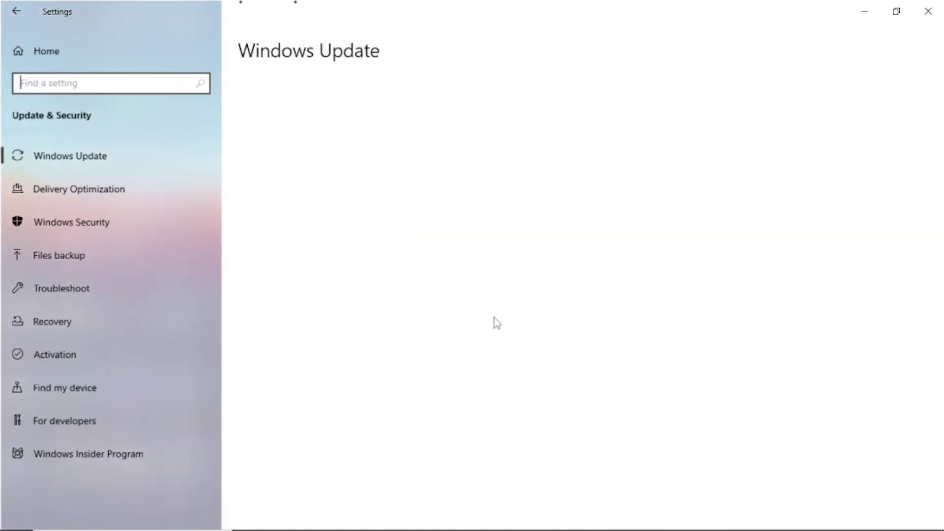
{"action": "left_click", "coordinate": [85, 230]}
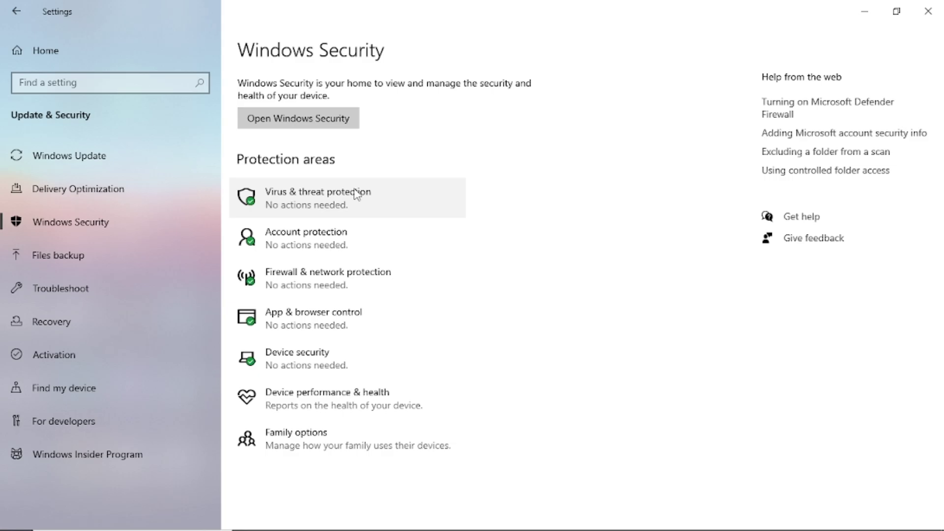
Check Virus & threat protection, close Windows Security, and minimize Settings.
{"action": "left_click", "coordinate": [357, 194]}
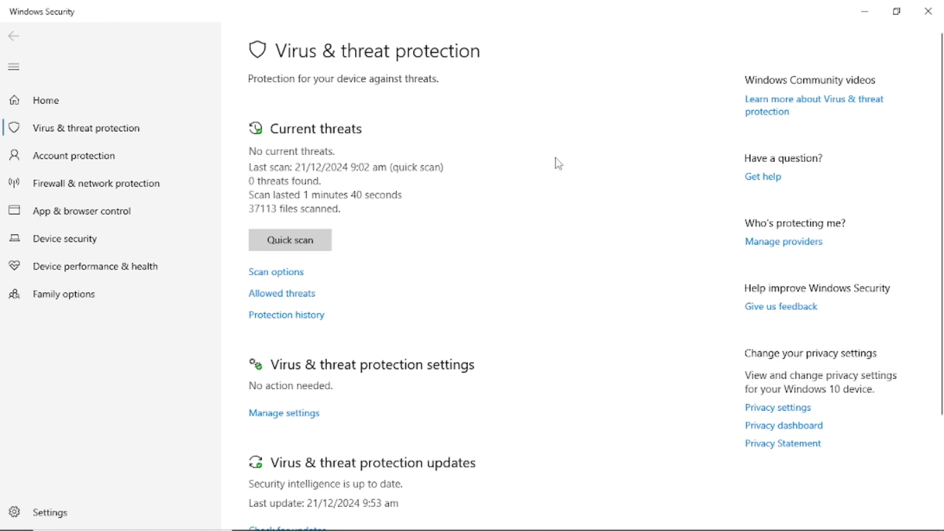
{"action": "left_click", "coordinate": [928, 11]}
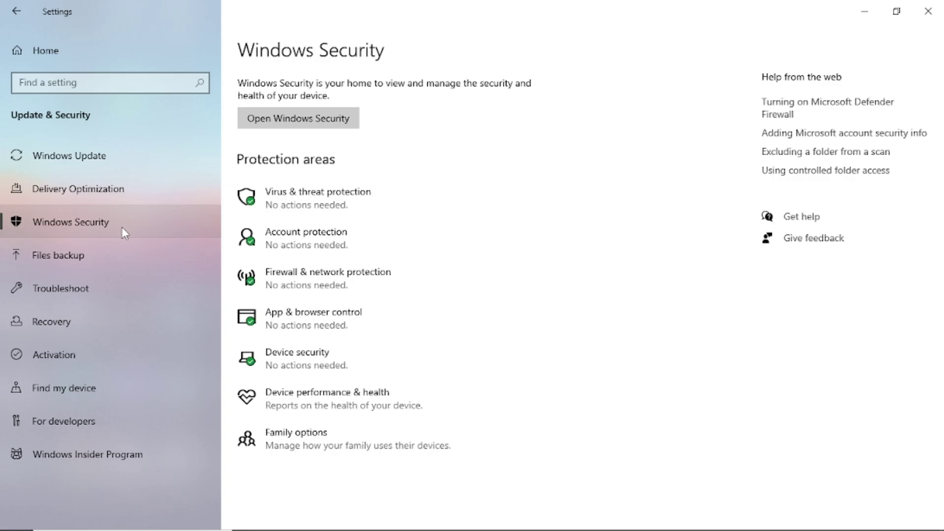
{"action": "left_click", "coordinate": [896, 11]}
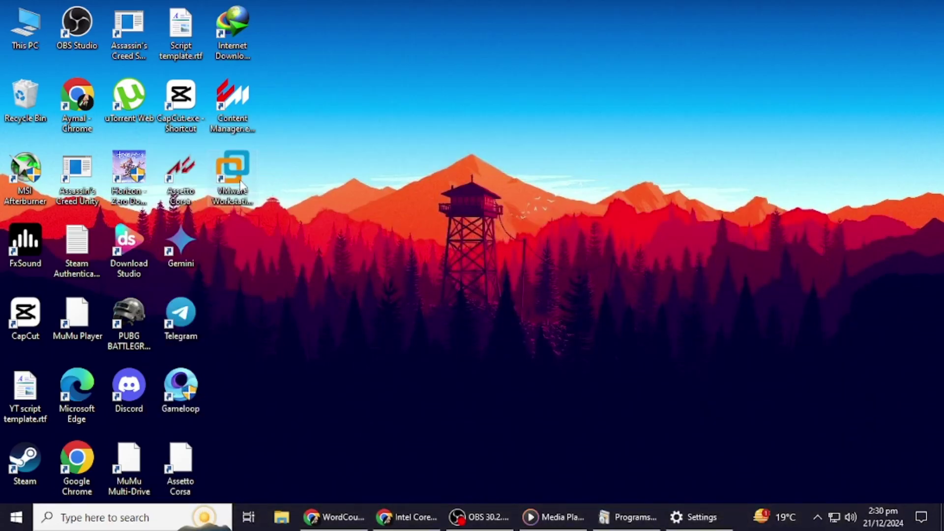
{"action": "left_click", "coordinate": [240, 183]}
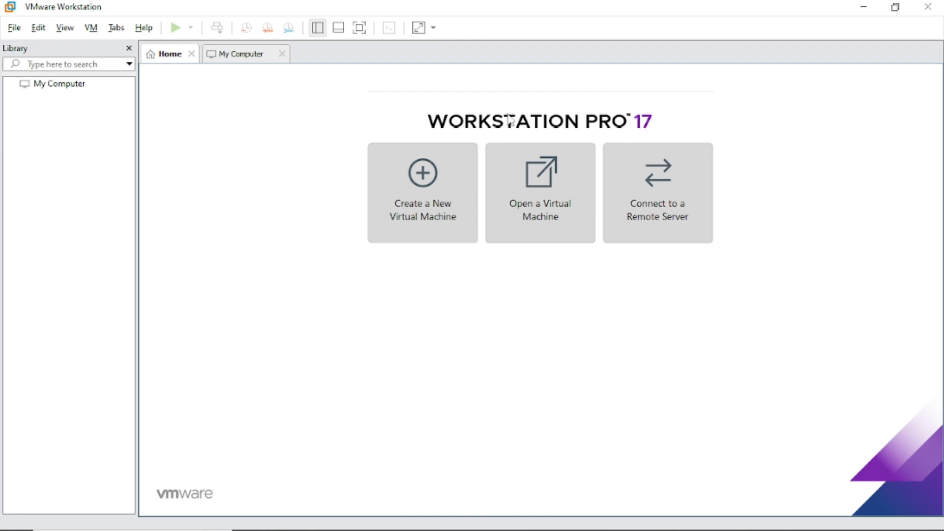
{"action": "left_click", "coordinate": [22, 28]}
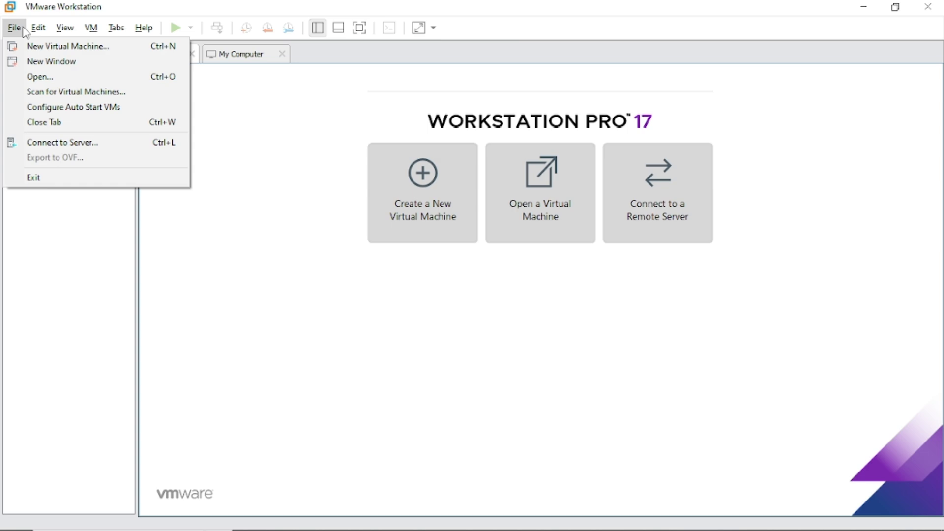
{"action": "left_click", "coordinate": [23, 30]}
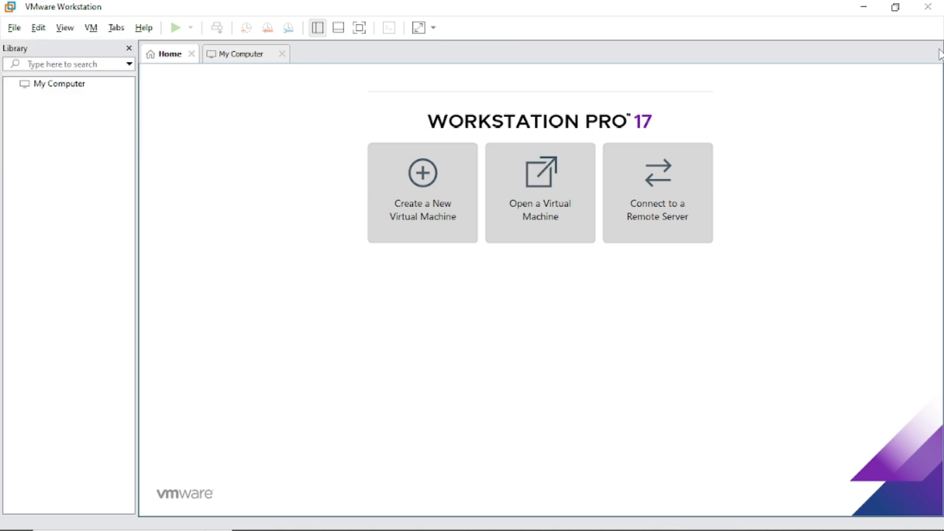
{"action": "left_click", "coordinate": [927, 7]}
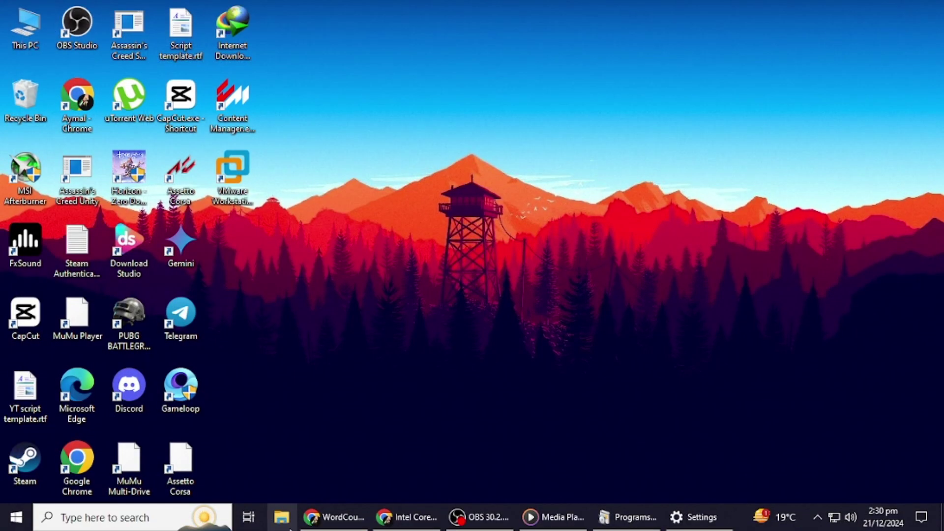
Restore Settings and check Windows Update shows updates paused until 28/12/2024.
{"action": "left_click", "coordinate": [698, 523]}
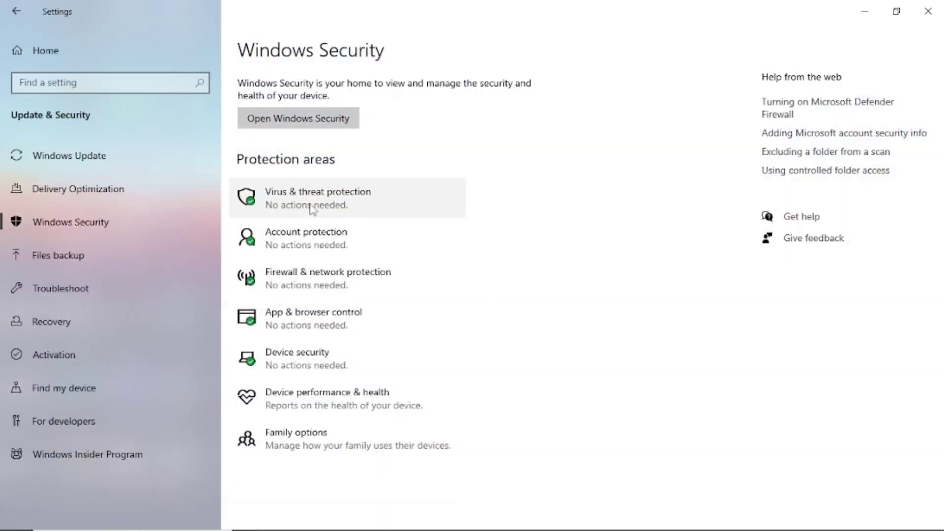
{"action": "left_click", "coordinate": [79, 156]}
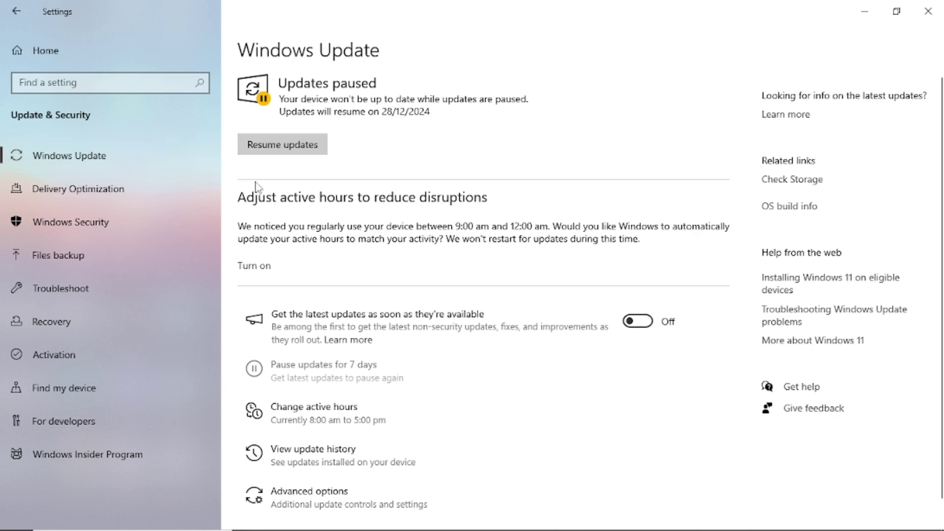
{"action": "scroll", "coordinate": [309, 196], "scroll_direction": "down", "scroll_amount": 1}
{"action": "scroll", "coordinate": [309, 196], "scroll_direction": "up", "scroll_amount": 1}
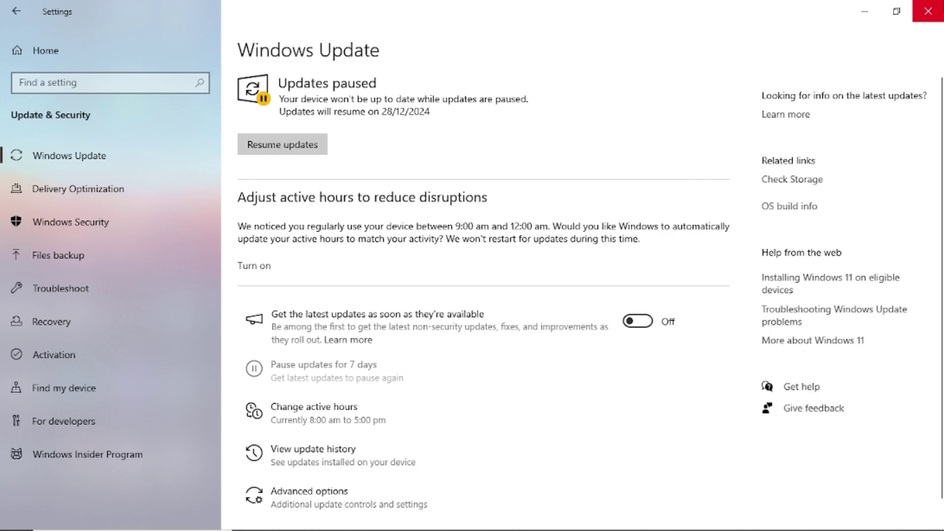
{"action": "left_click", "coordinate": [928, 11]}
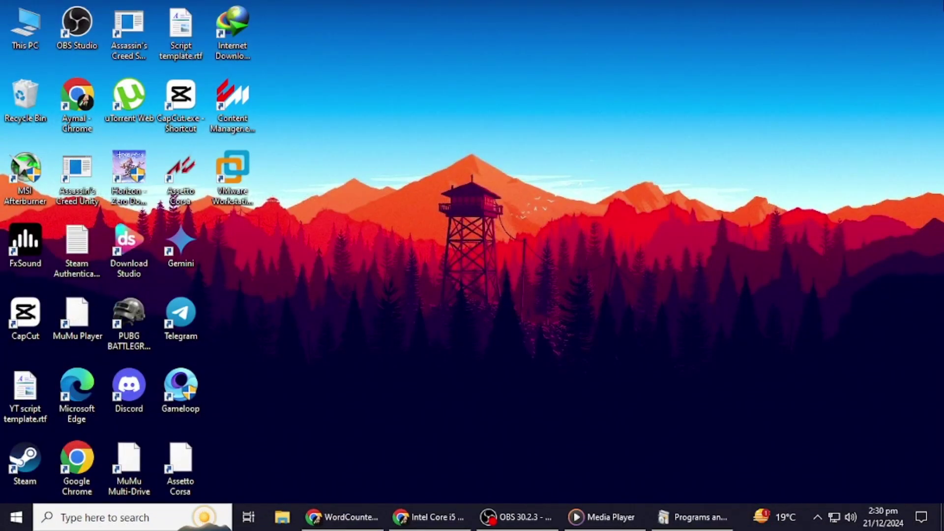